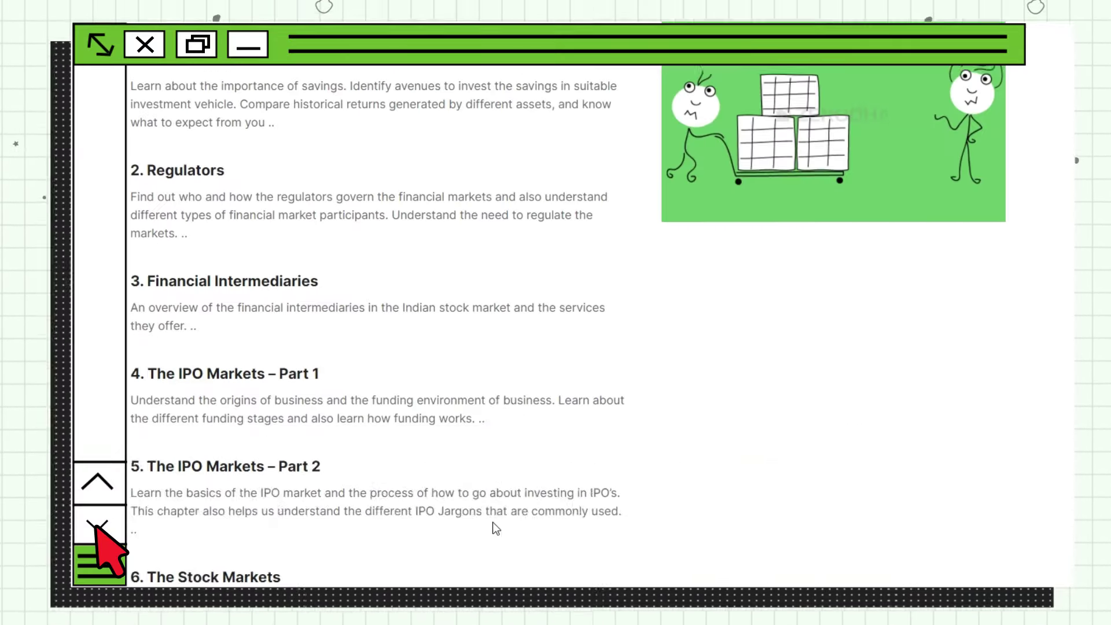
- Open chapter '9. The Trading Terminal' and scroll down to section 9.3 The Market watch
scroll(347, 406, "down", 7)
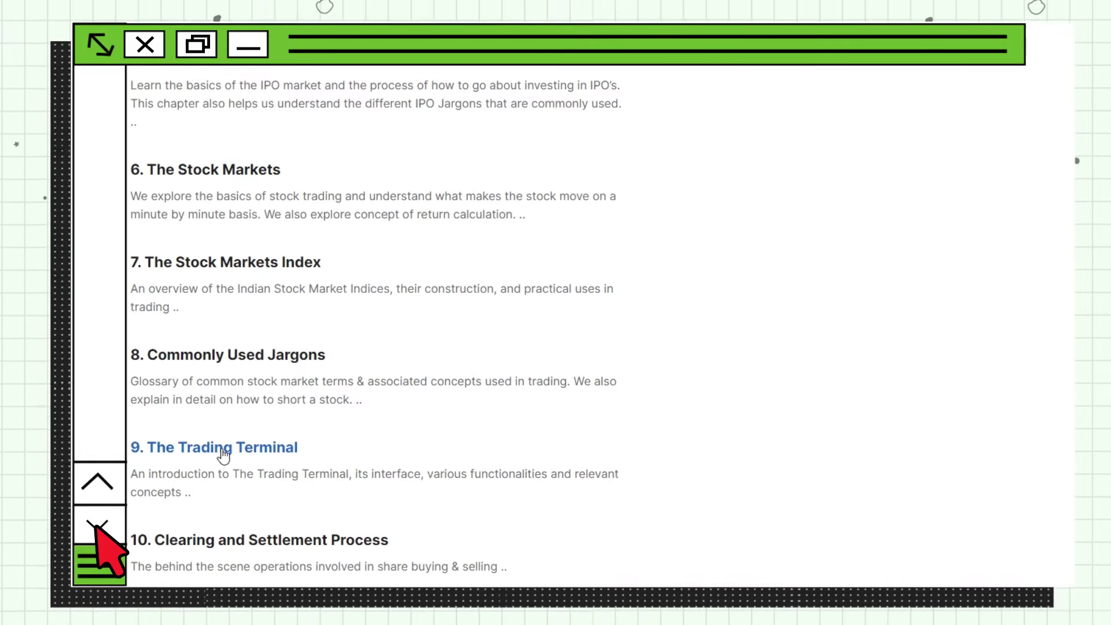
left_click(223, 457)
scroll(606, 444, "down", 10)
scroll(606, 445, "down", 5)
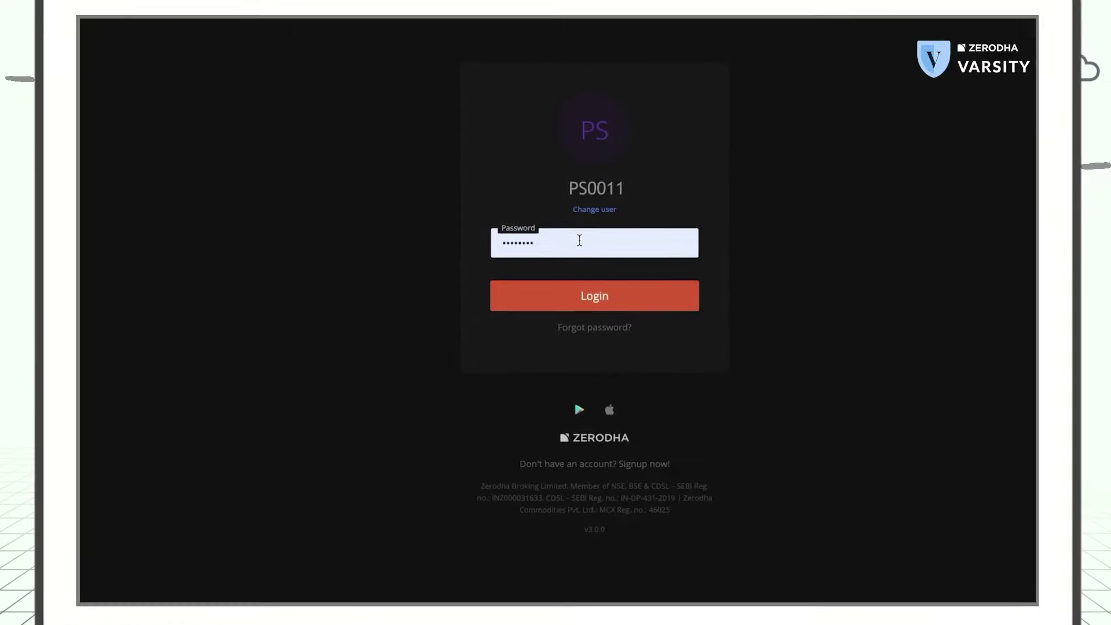
- Log in to Kite with the saved password, then enter the account PIN to reach the dashboard
left_click(558, 295)
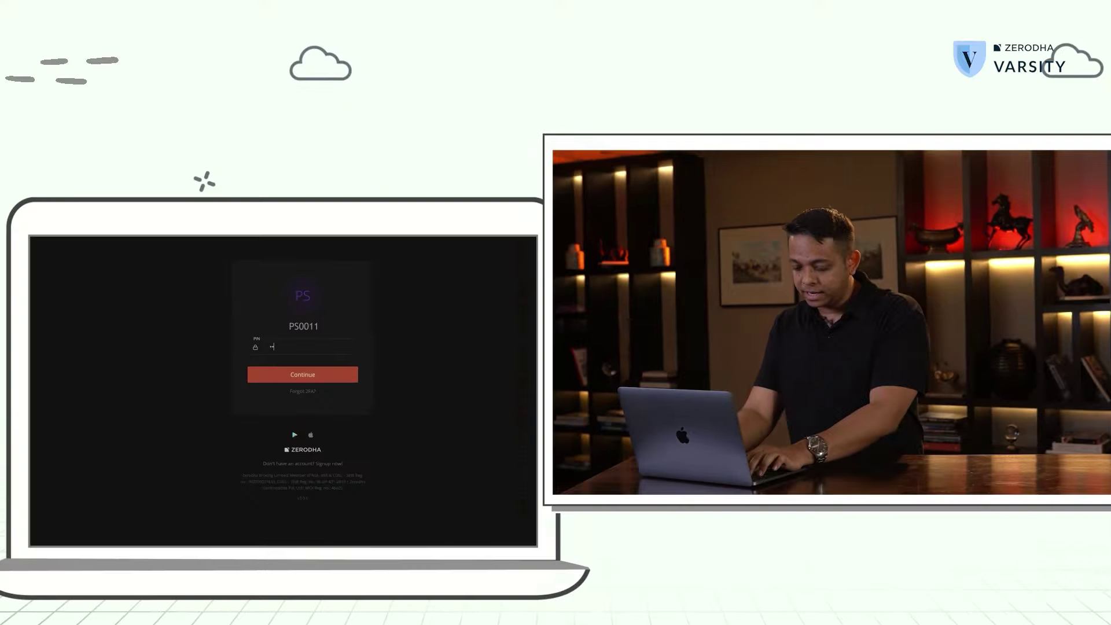
type("•••••")
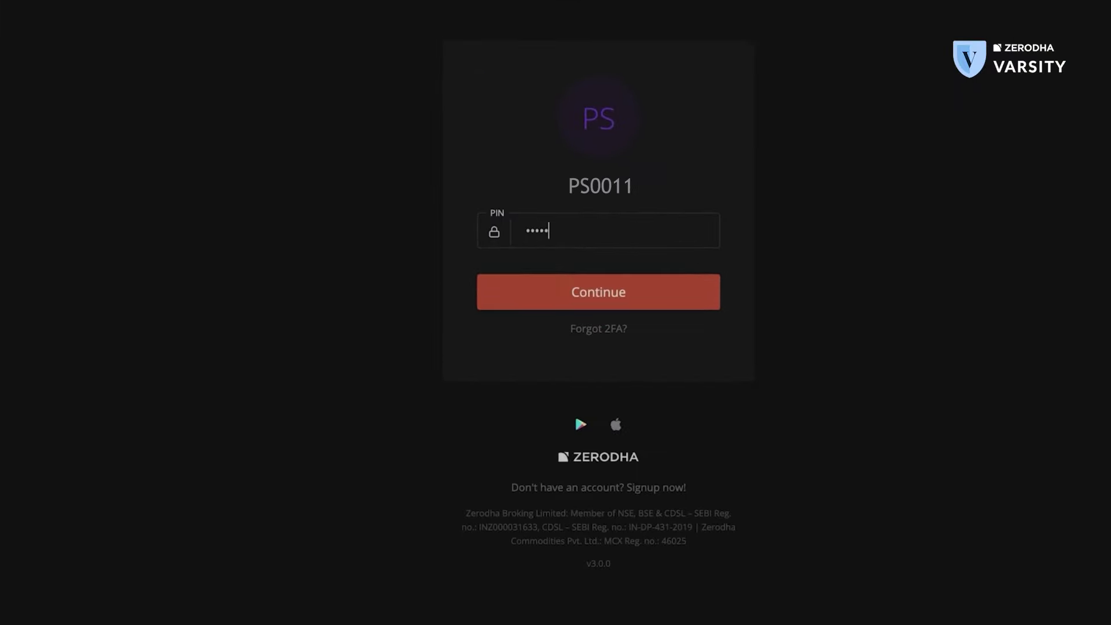
type("•")
key("Return")
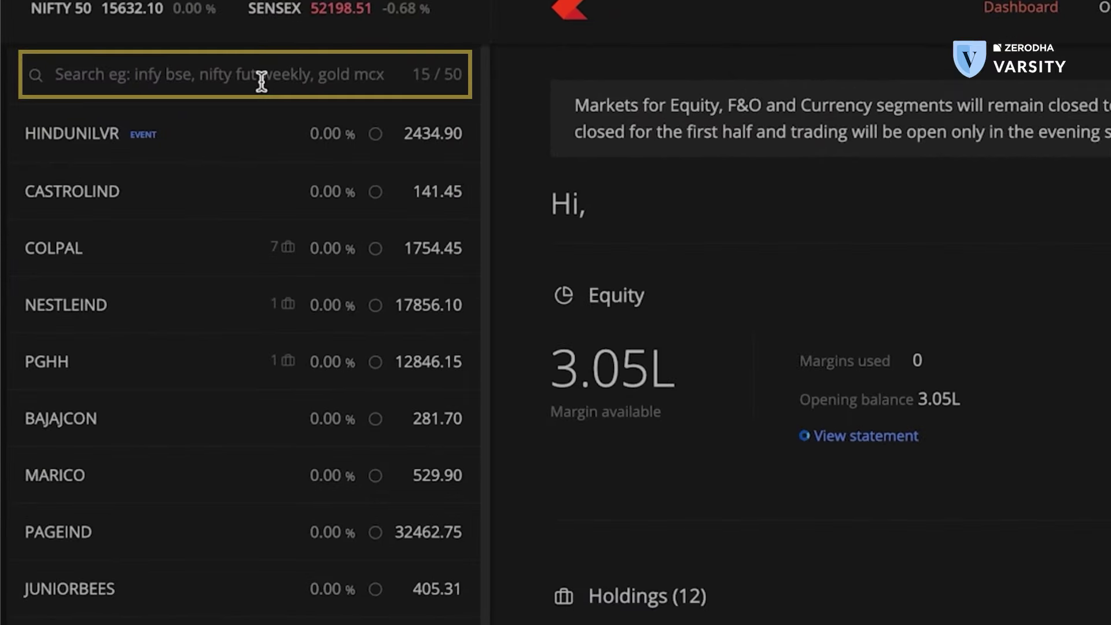
- Search the watchlist for 'bajaj auto' and add the BAJAJ-AUTO NSE result
left_click(262, 81)
type("r")
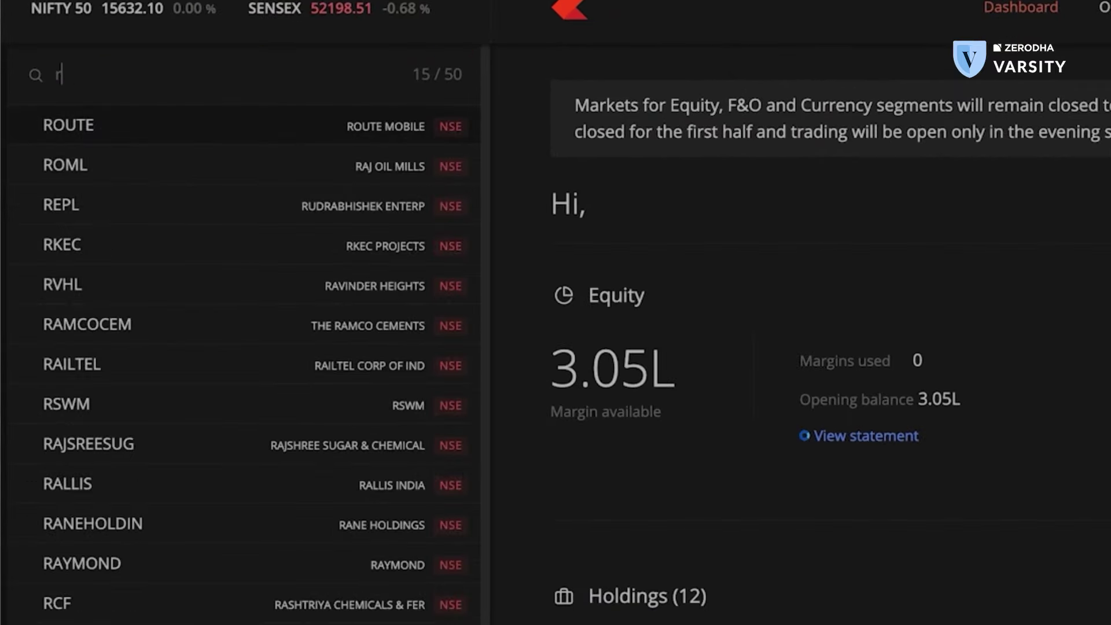
key("BackSpace")
type("bajaj auto")
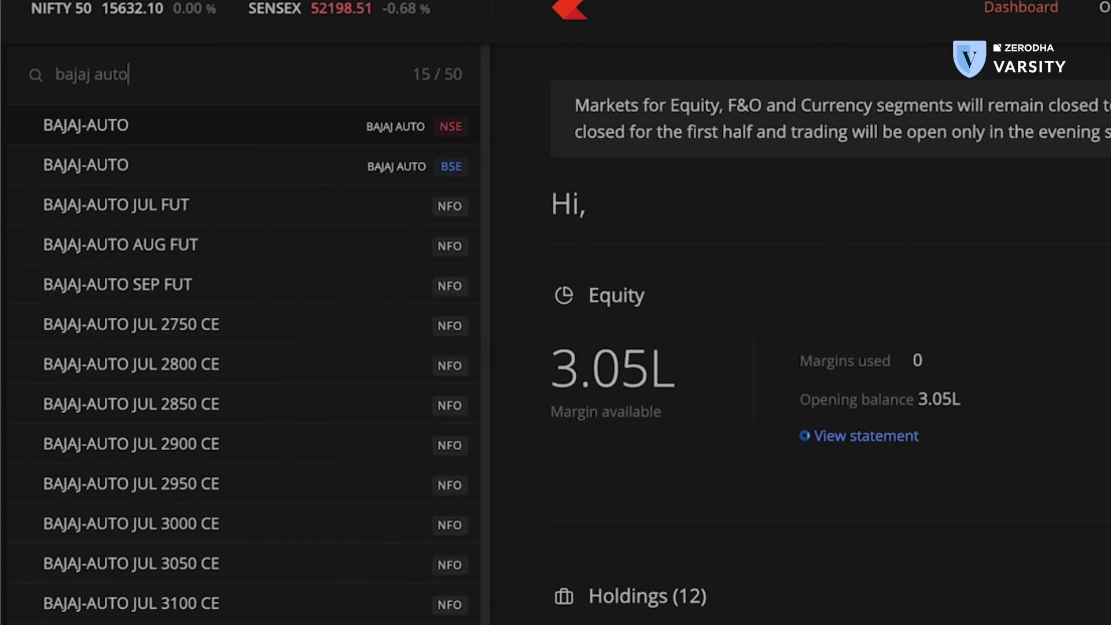
mouse_move(333, 126)
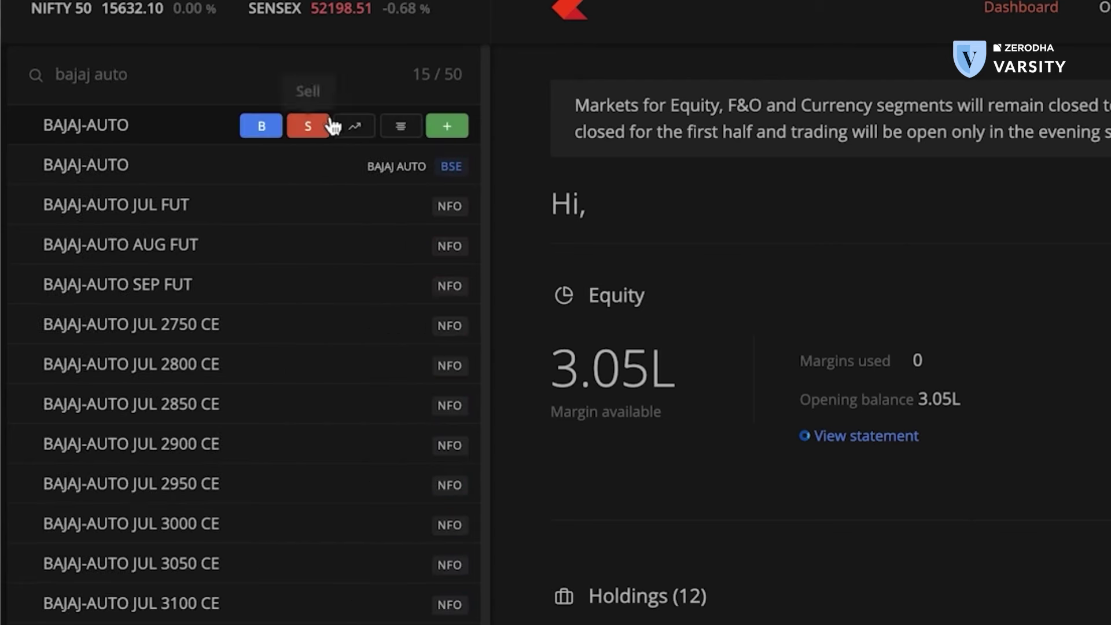
left_click(157, 133)
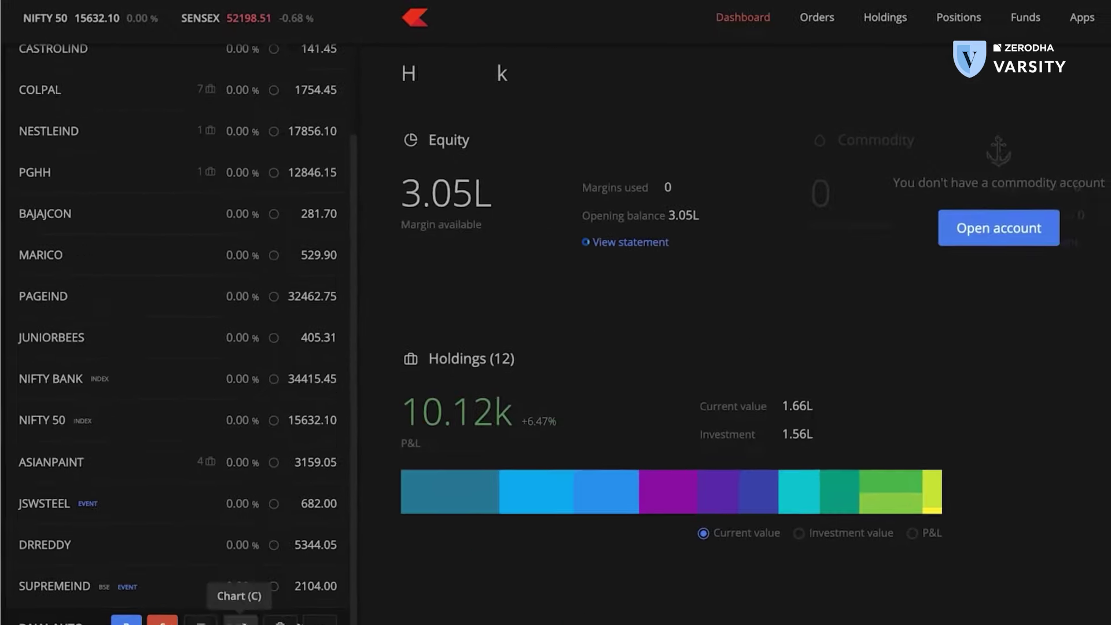
- Show BAJAJ-AUTO's market depth and scroll down to its day range and circuit limits
left_click(199, 621)
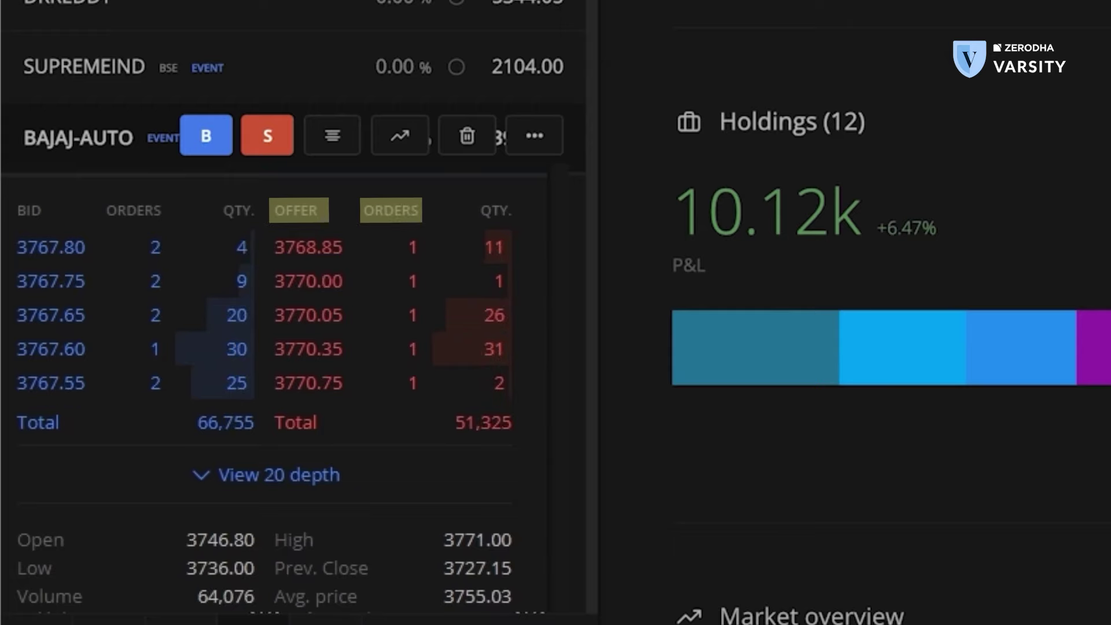
scroll(278, 348, "down", 2)
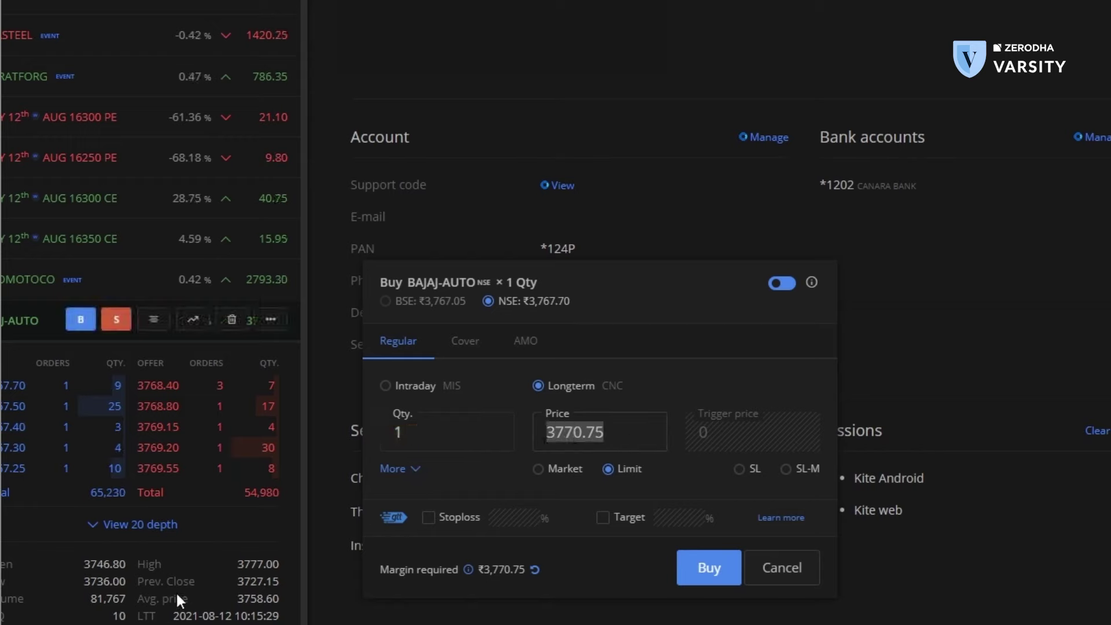
- Set the limit price to 3750 and place the 1-share Longterm CNC buy order
type("3")
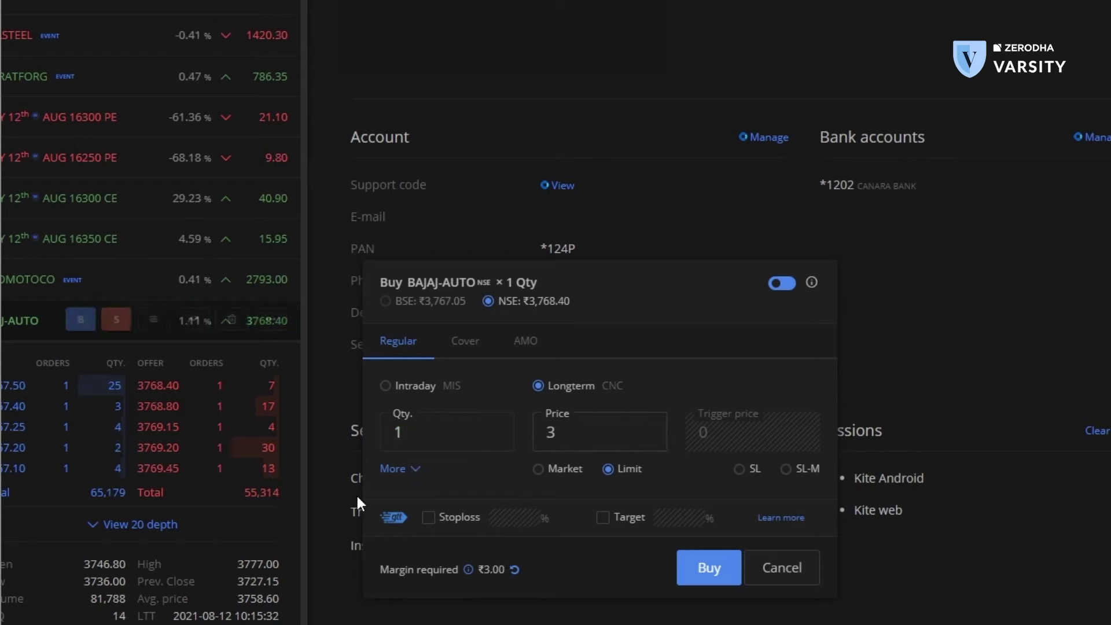
type("750.")
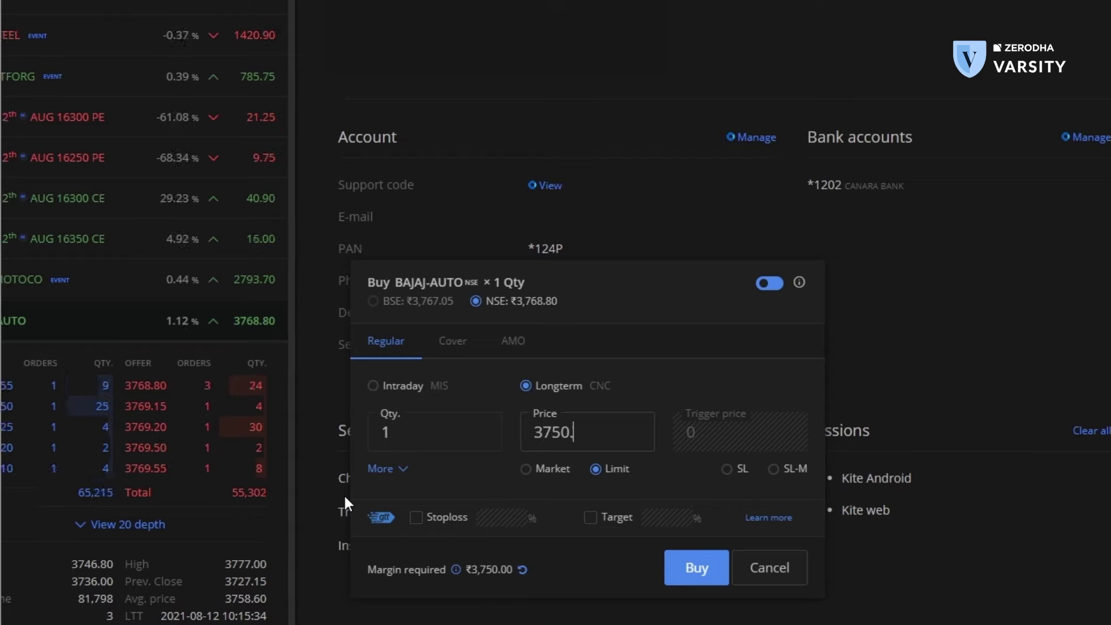
key("Return")
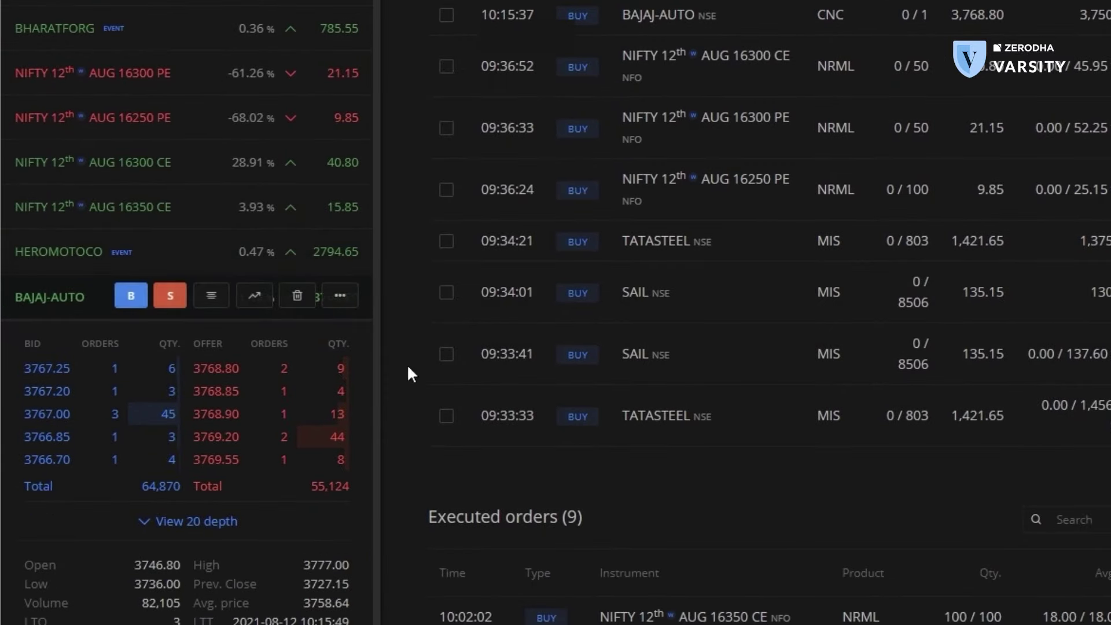
- Start a new 1-share BAJAJ-AUTO buy order, move its window up, and switch it to Market
left_click(142, 306)
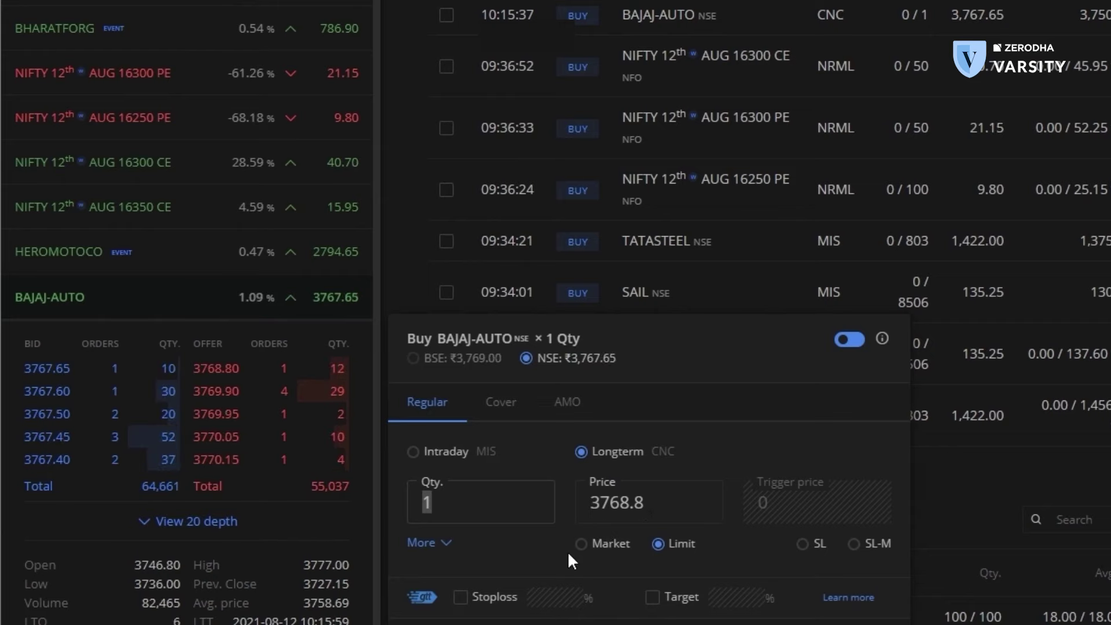
left_click_drag(684, 356, 778, 250)
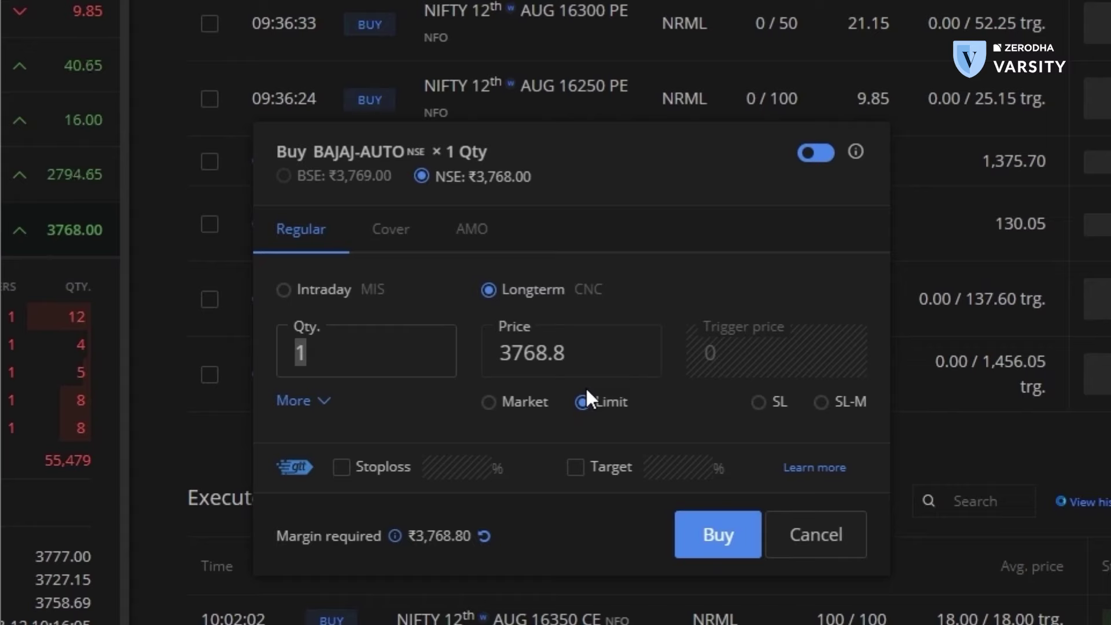
left_click(492, 399)
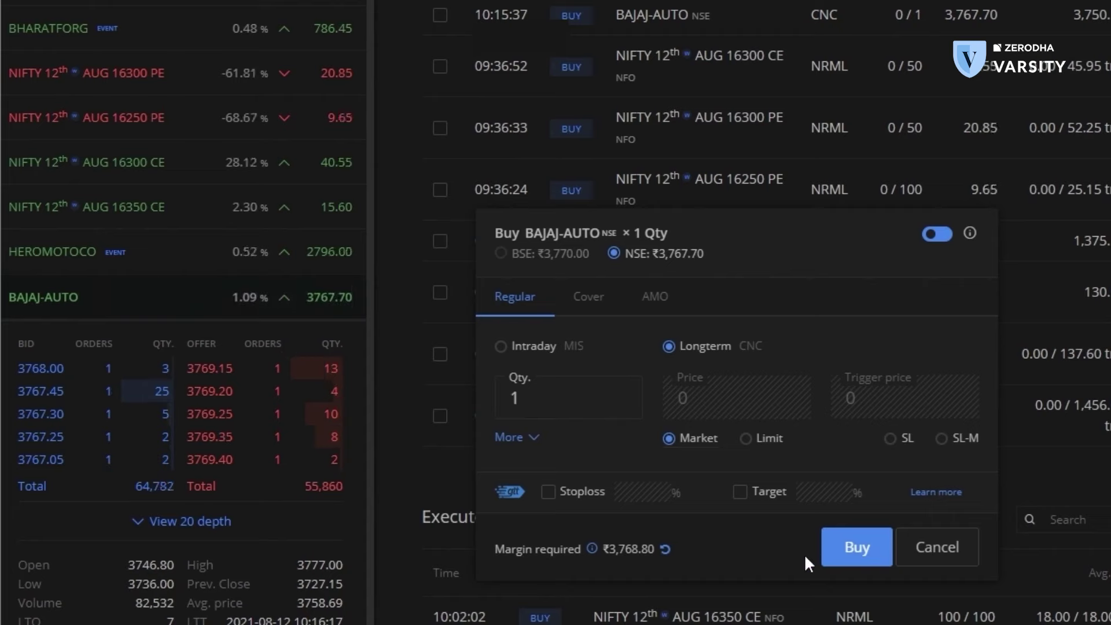
- Submit the BAJAJ-AUTO market buy and find it among executed orders at 3,769.15
left_click(846, 550)
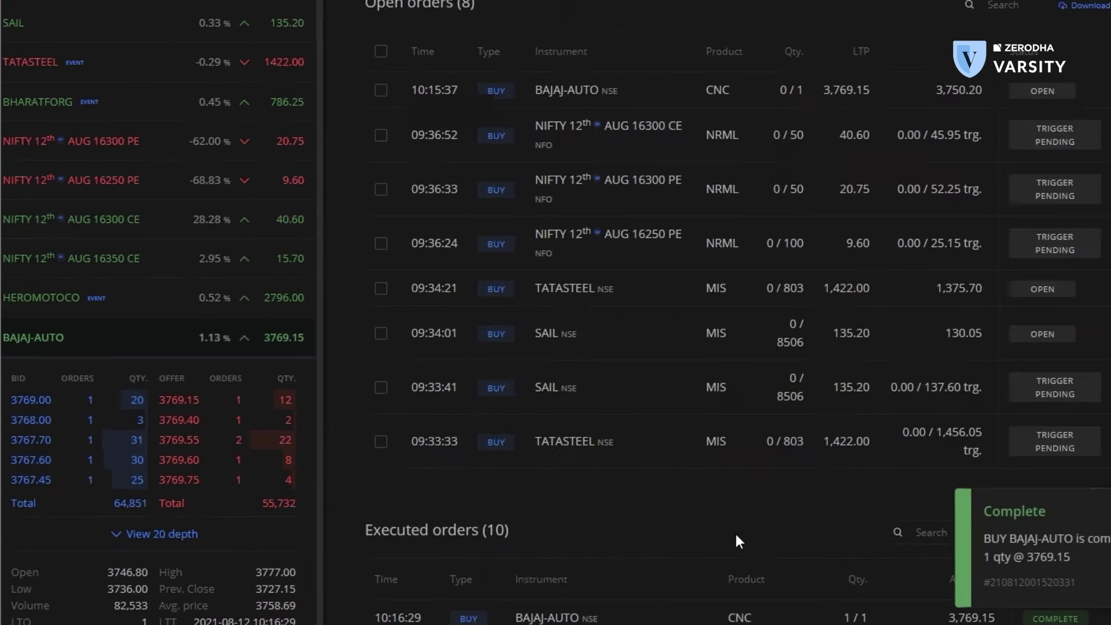
scroll(714, 527, "down", 3)
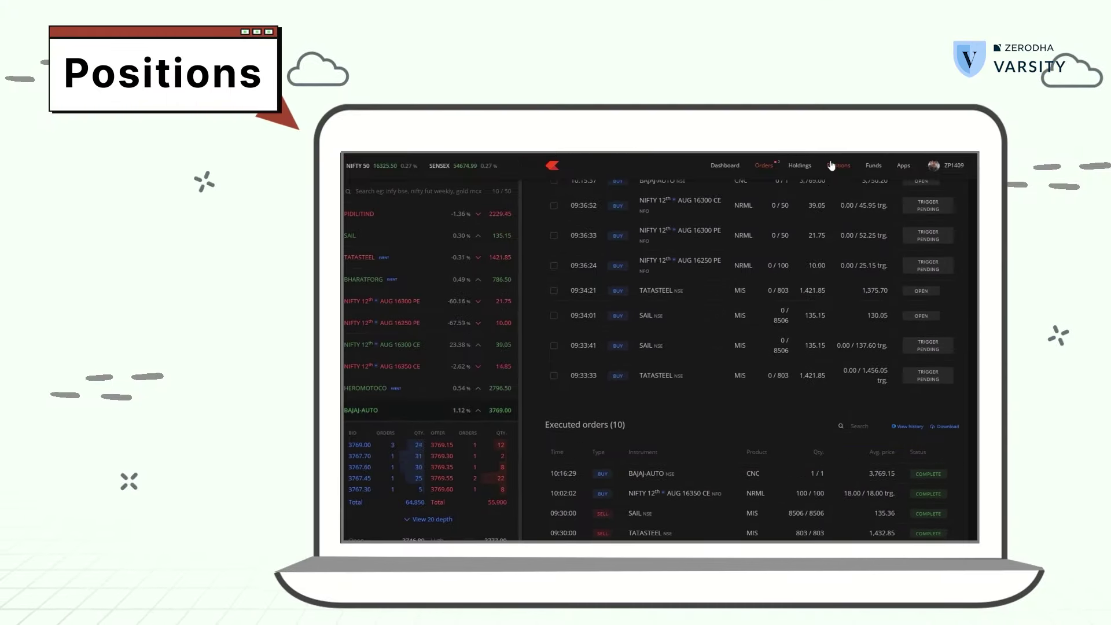
- Open the Positions page to see the 1-share BAJAJ-AUTO CNC position bought at 3,769.15
left_click(831, 166)
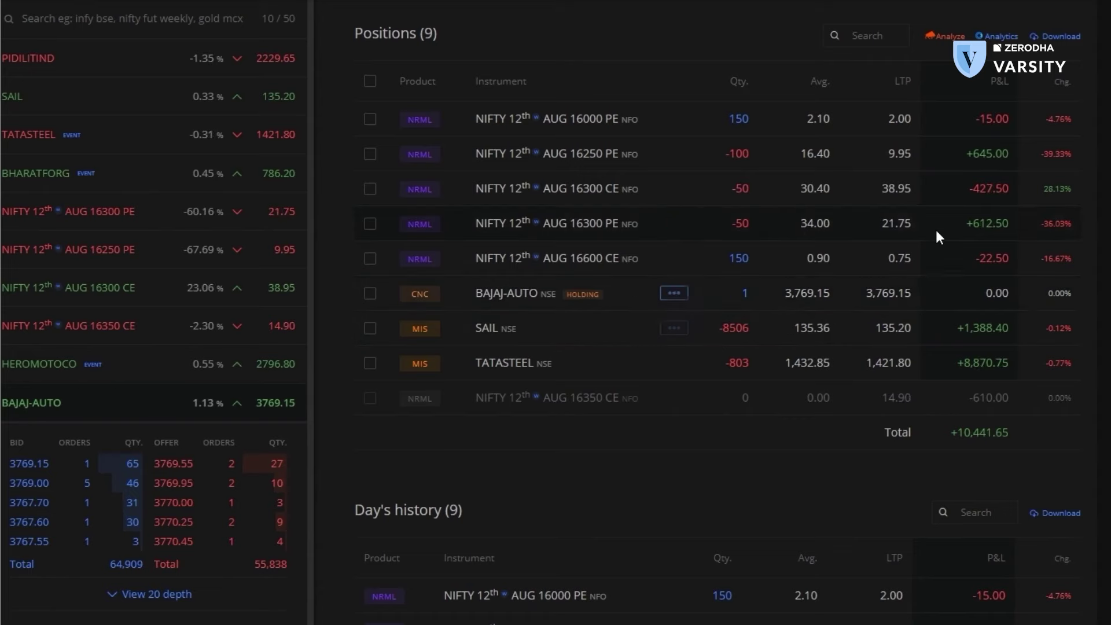
- Exit the 1-share BAJAJ-AUTO position with a market sell order
left_click(675, 293)
left_click(636, 320)
scroll(642, 280, "down", 2)
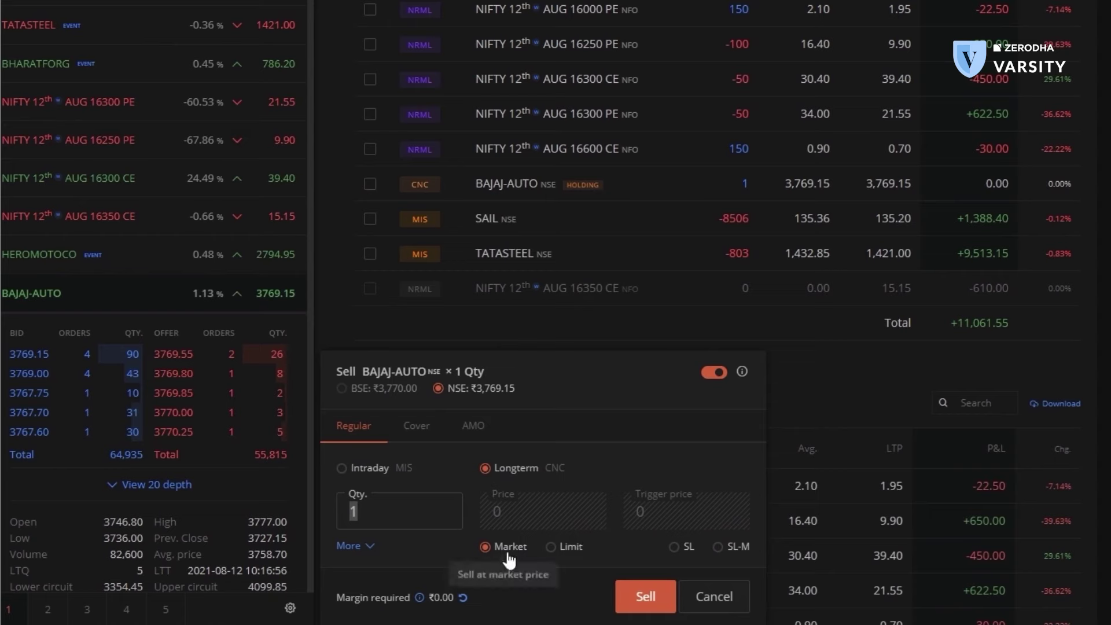
left_click(644, 597)
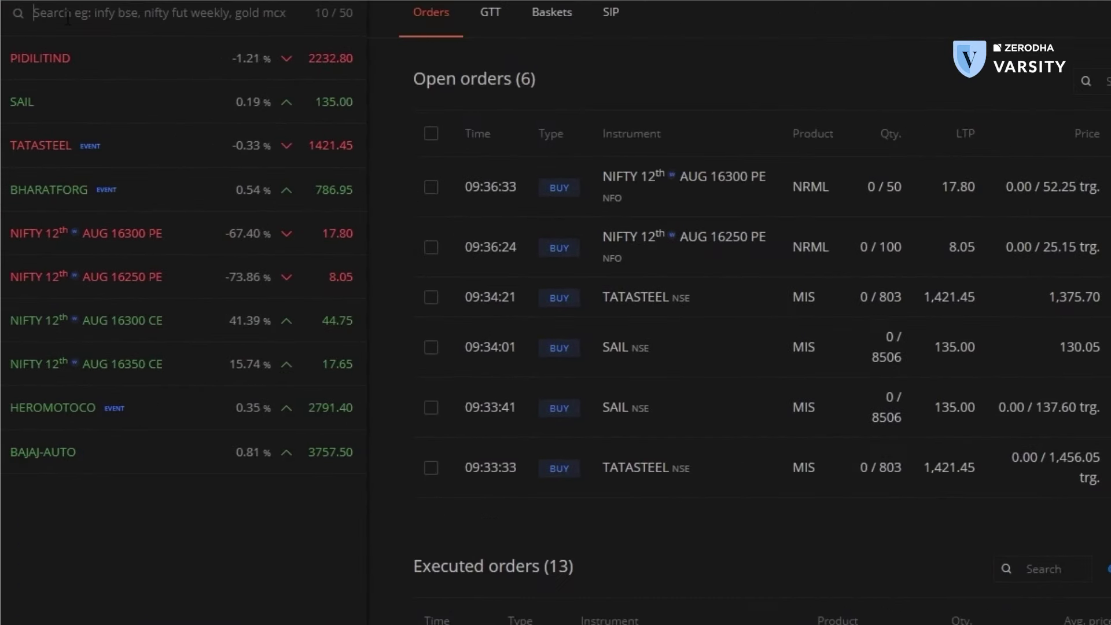
- Add IDFCFIRSTB to the watchlist via an 'idfcfi' search and open a buy order for it
type("idfc")
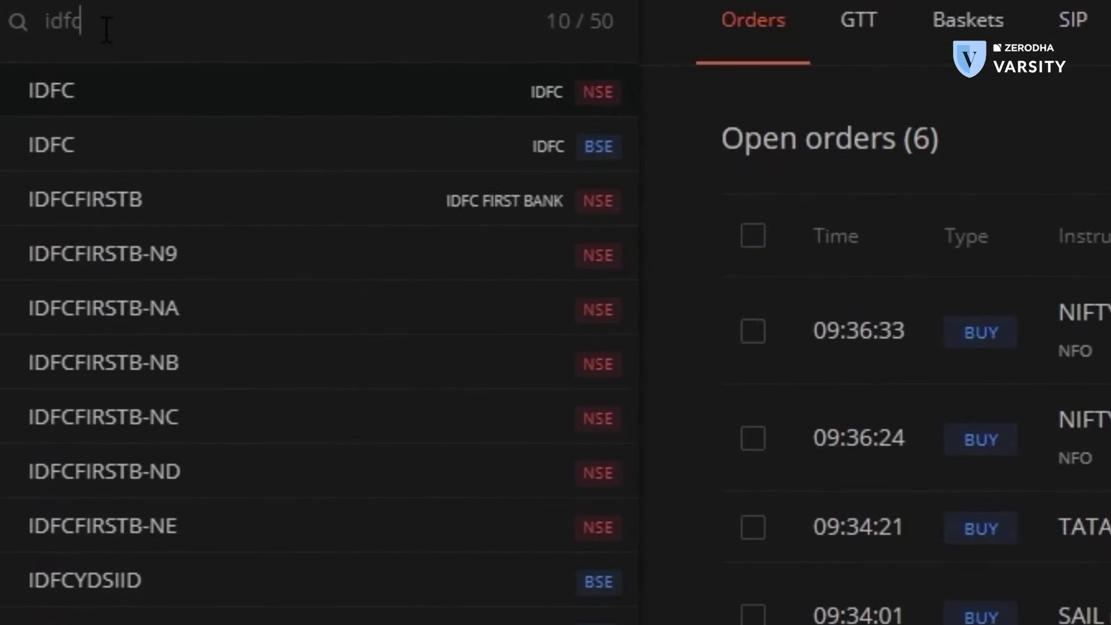
type("fi")
key("Return")
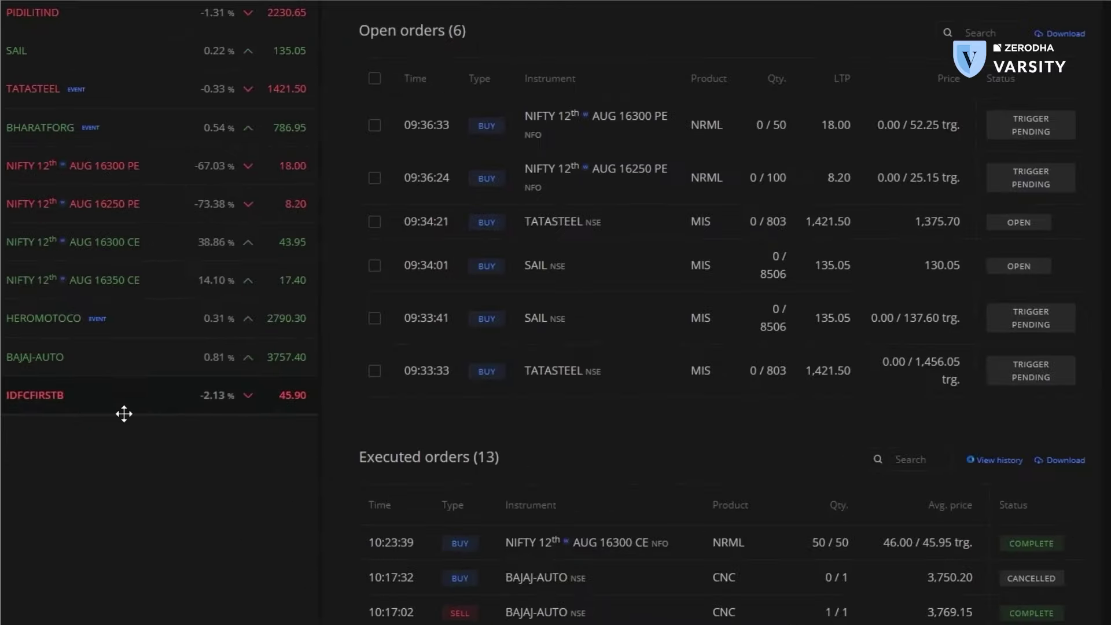
left_click(104, 402)
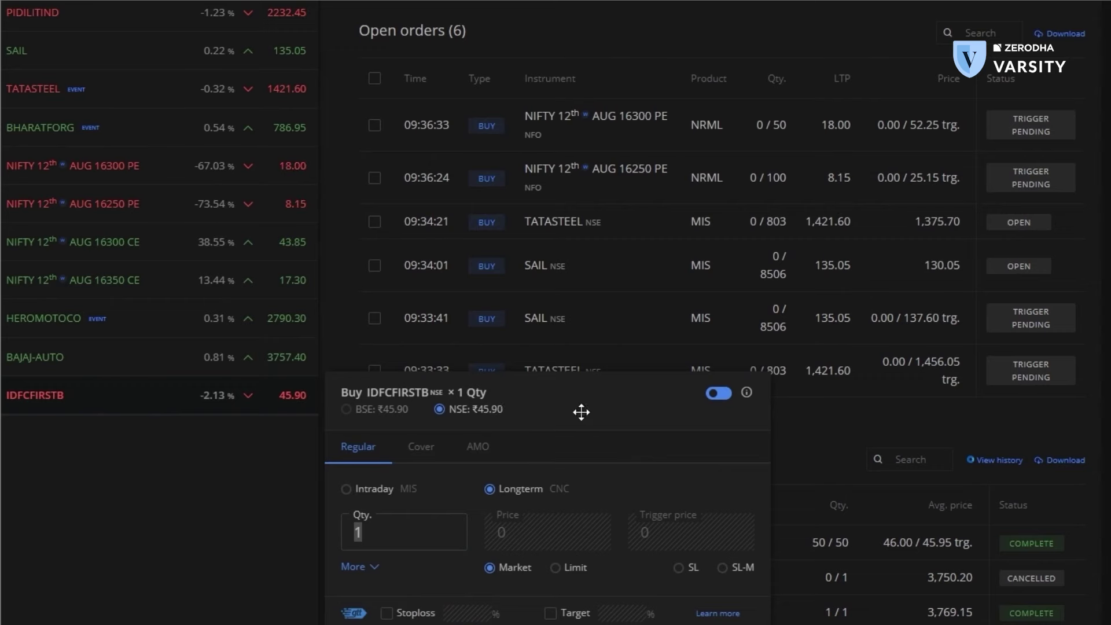
left_click_drag(581, 412, 602, 312)
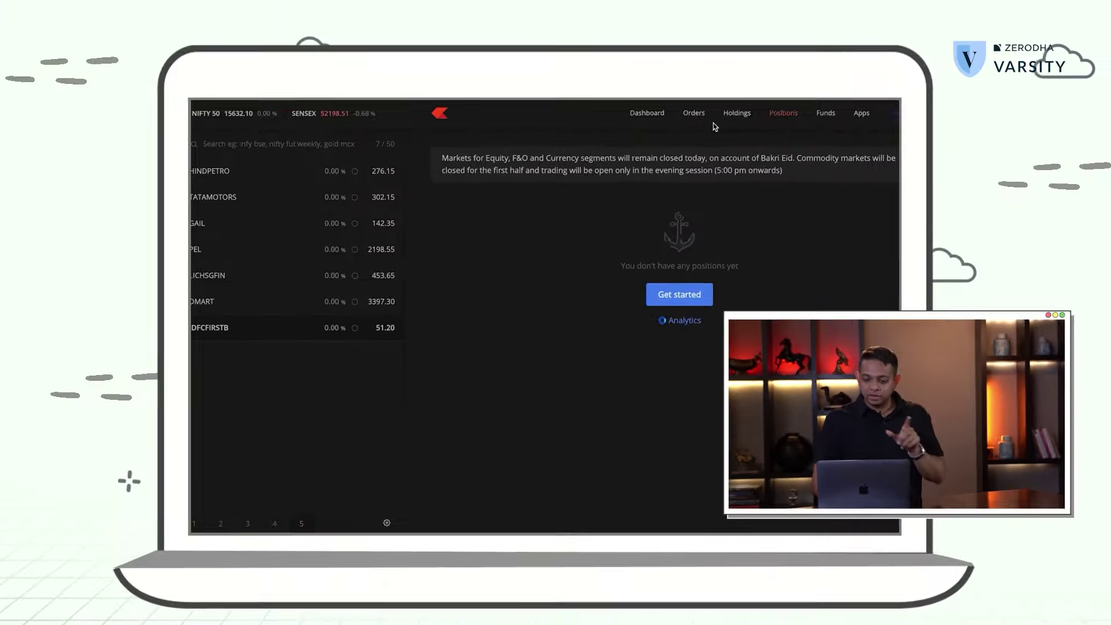
- Show the Kite Holdings page listing the 12 stocks, including ASIANPAINT with 4 shares
left_click(741, 124)
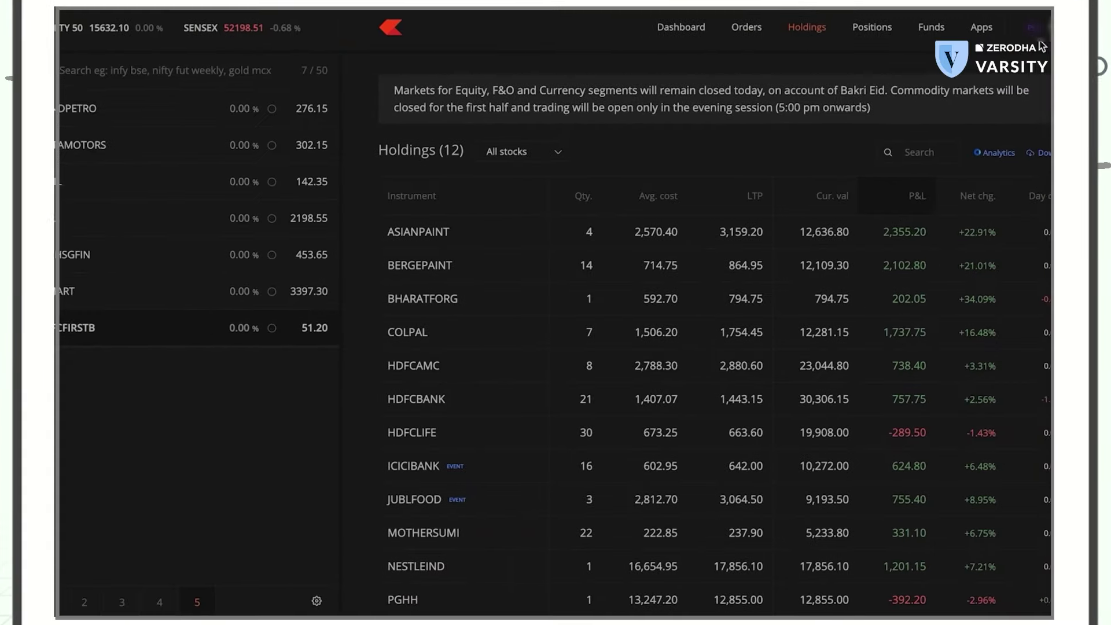
- Switch to Zerodha Console's dashboard from the profile menu, showing the 17.2L account value
left_click(999, 36)
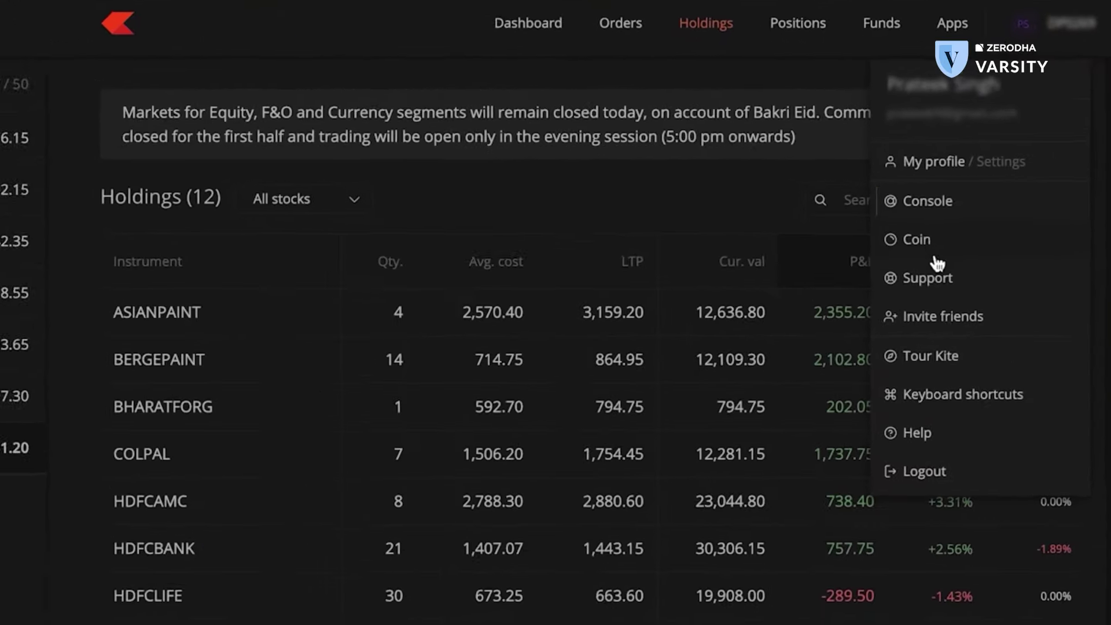
left_click(932, 213)
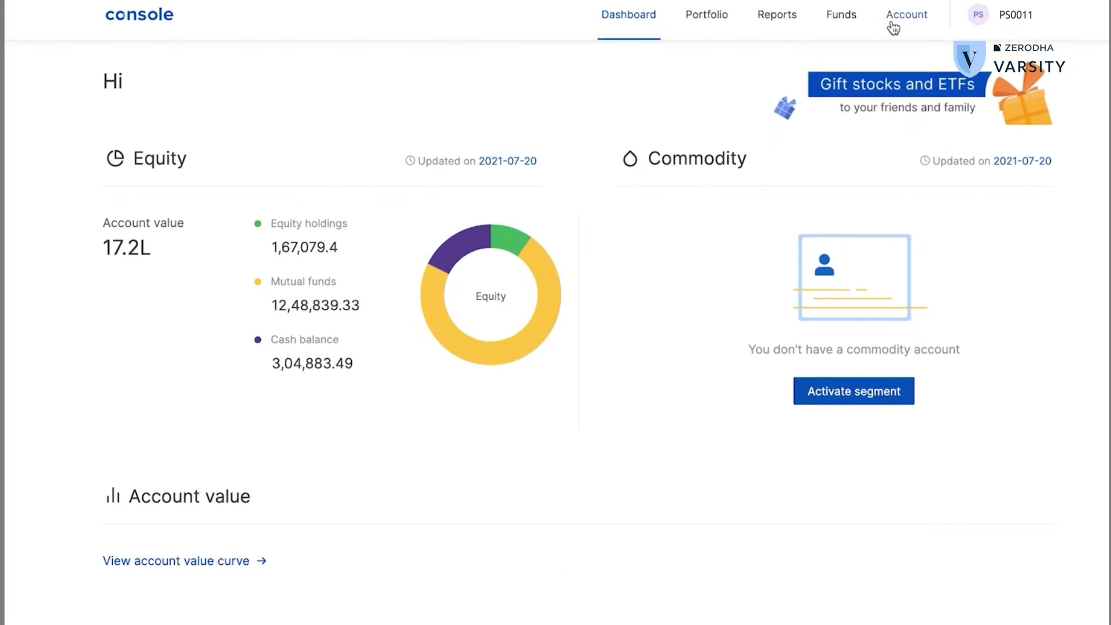
left_click(708, 23)
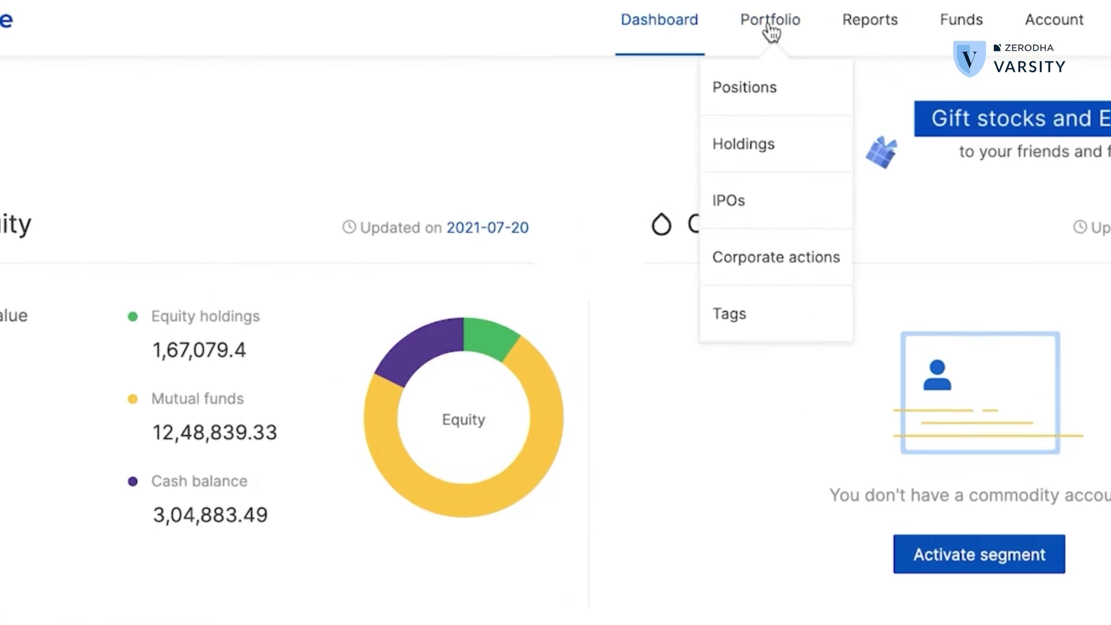
- View Console portfolio holdings, then the IPO listings such as ZOMATO at 72 - 76
left_click(778, 148)
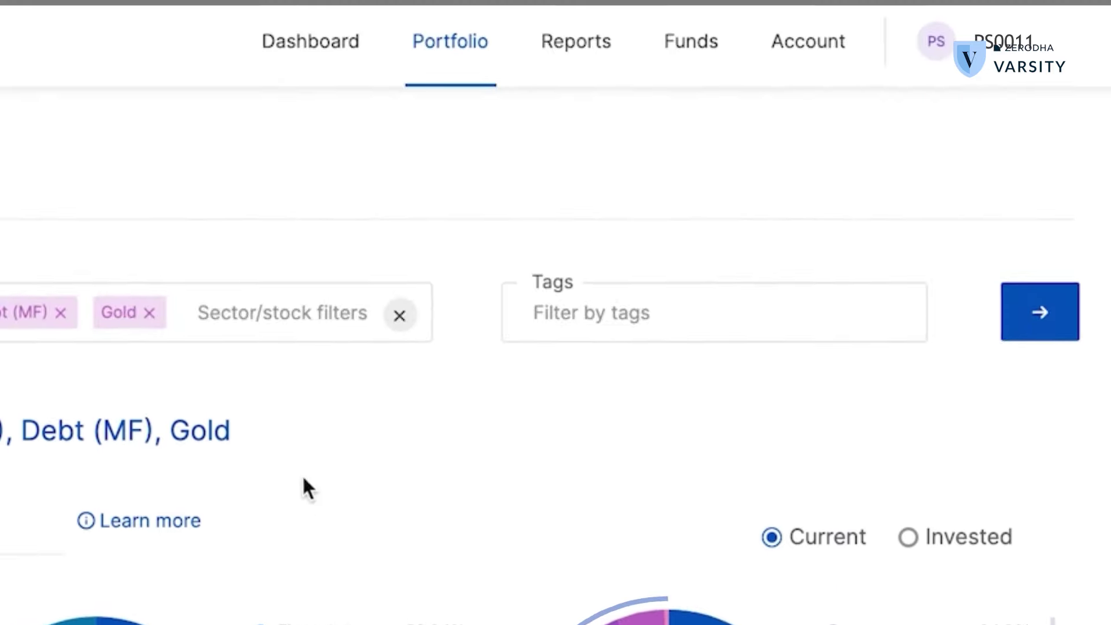
left_click(427, 42)
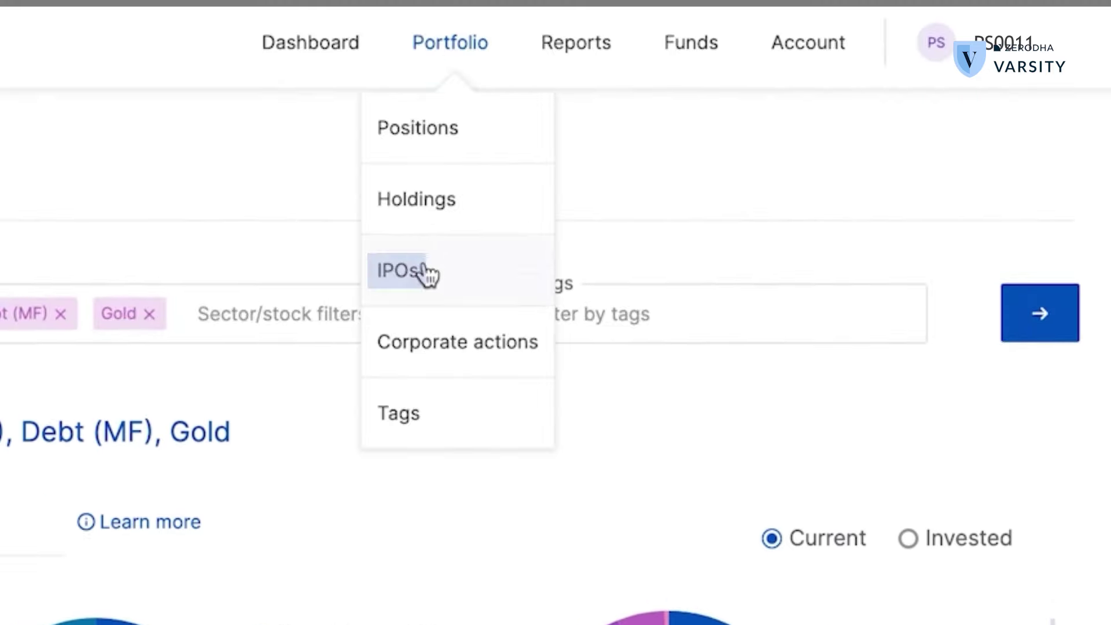
left_click(427, 272)
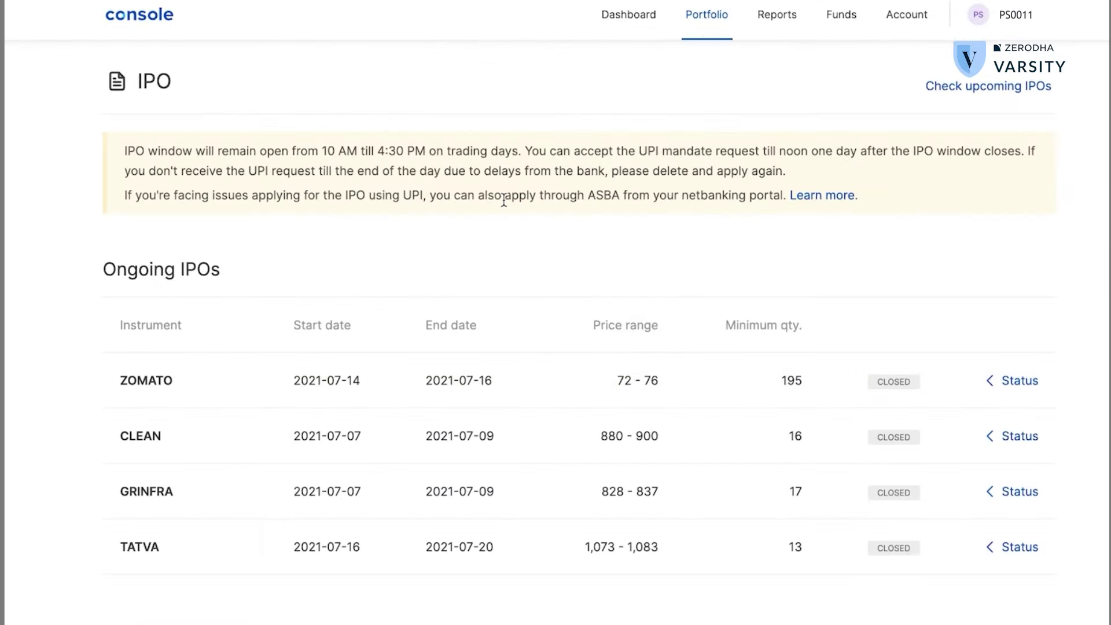
- Check the Reports list, then open Funds withdrawal showing ₹3,04,883.49 withdrawable equity
left_click(770, 23)
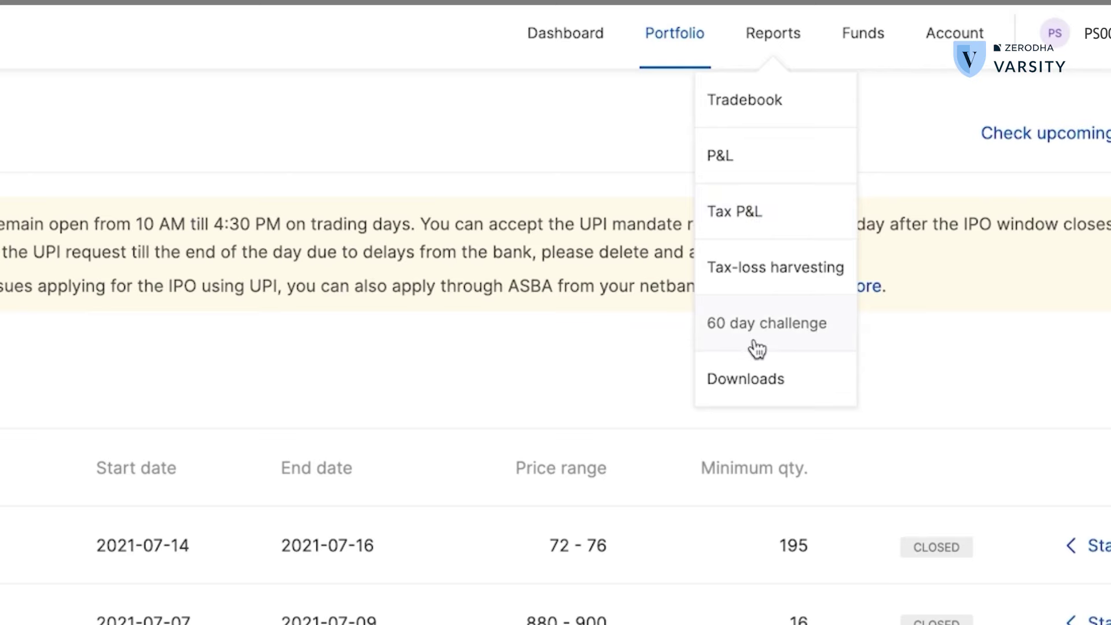
left_click(870, 39)
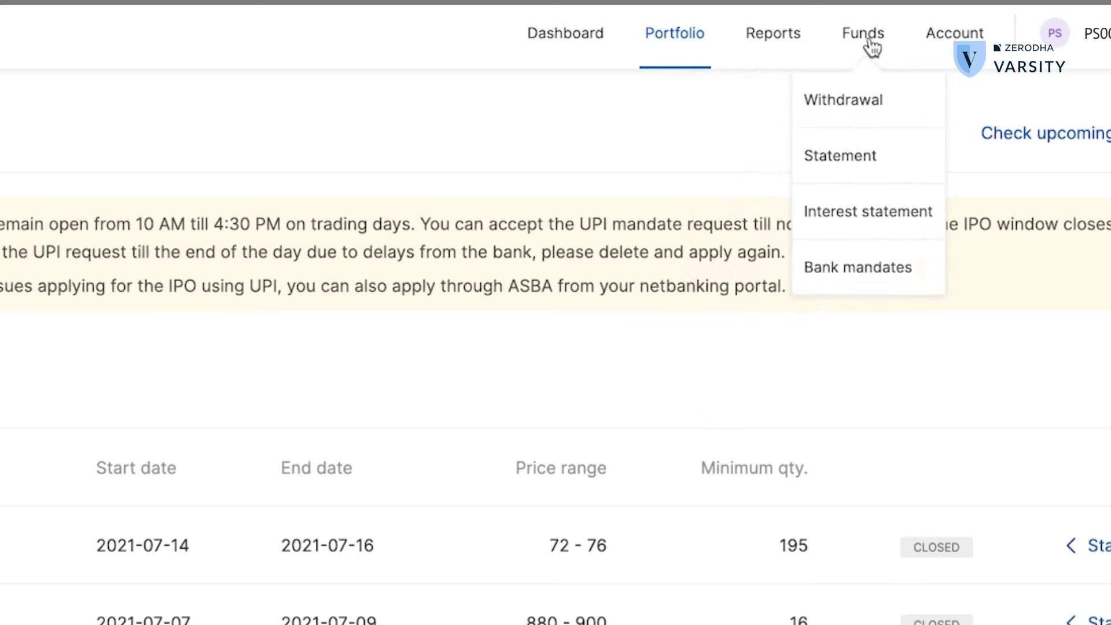
left_click(866, 115)
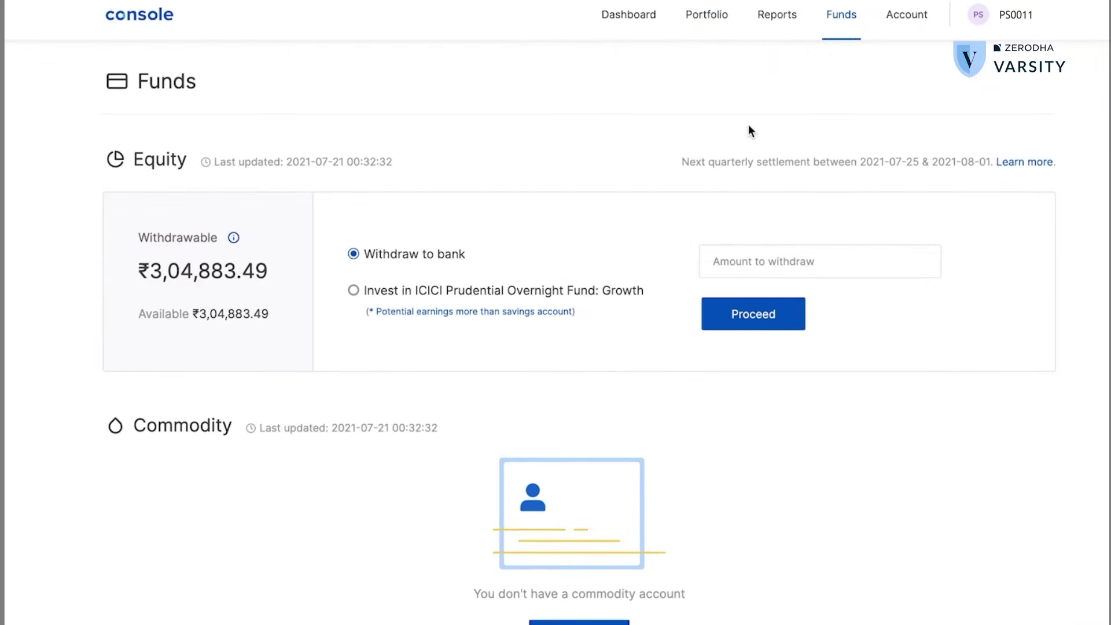
left_click(846, 21)
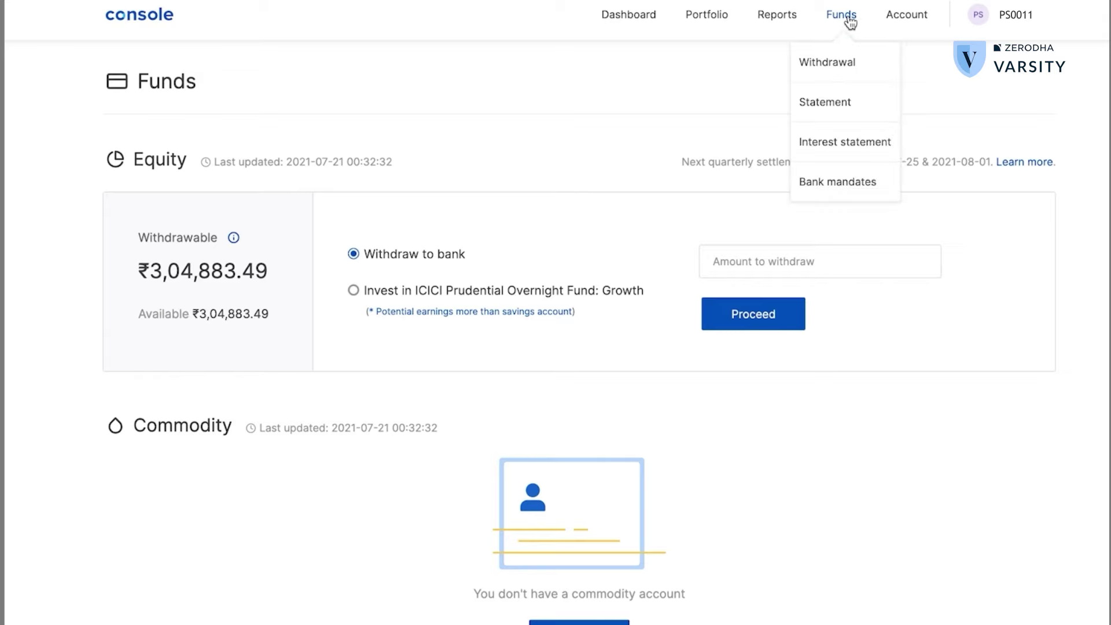